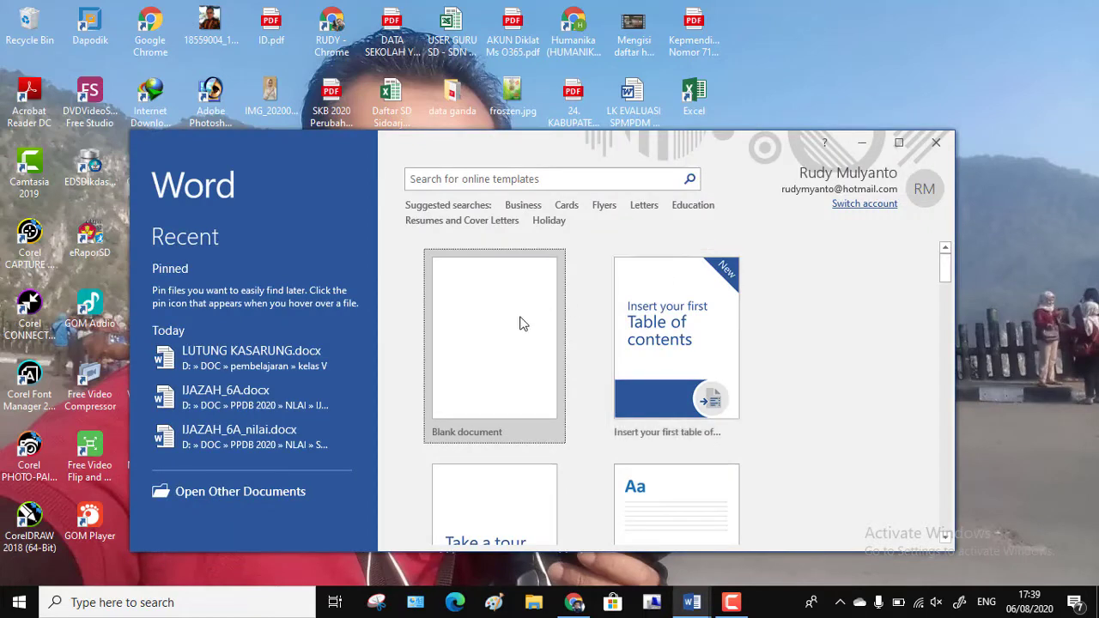
Step: Create a new blank document and maximize its window
{"action": "left_click", "coordinate": [512, 335]}
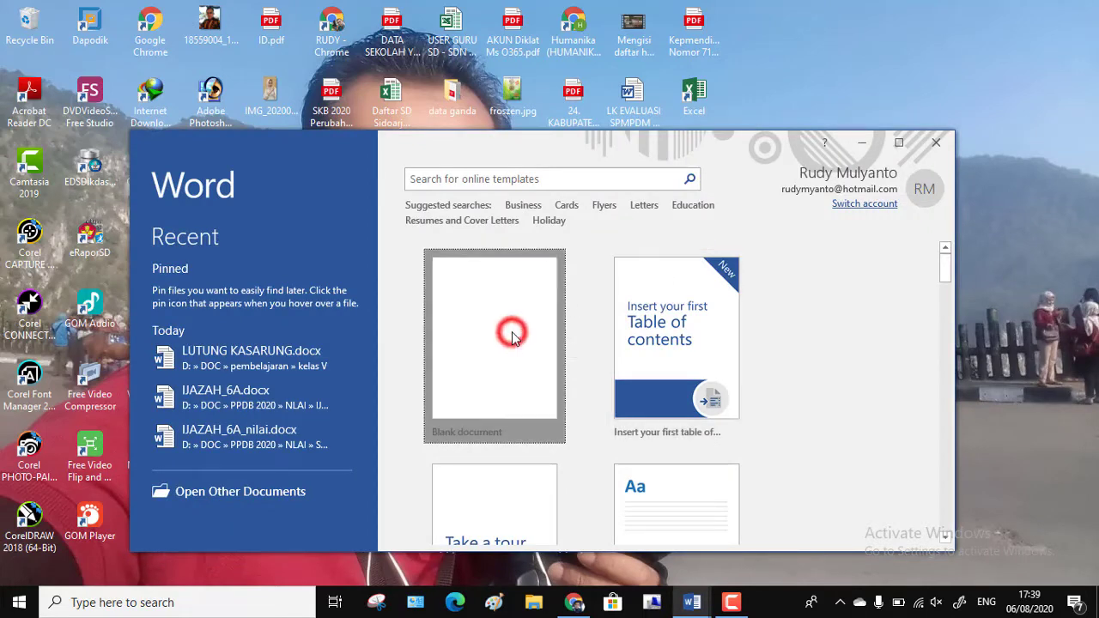
{"action": "left_click", "coordinate": [898, 143]}
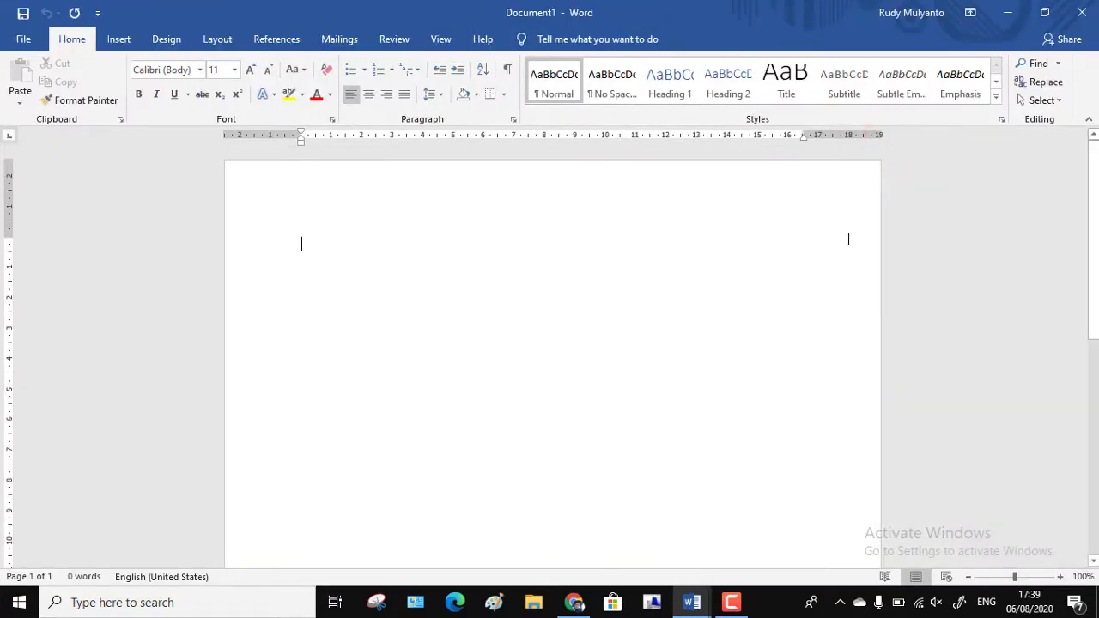
Step: Draw a text box about 4.8 cm high and 7.1 cm wide in the upper part of the blank page
{"action": "left_click", "coordinate": [119, 39]}
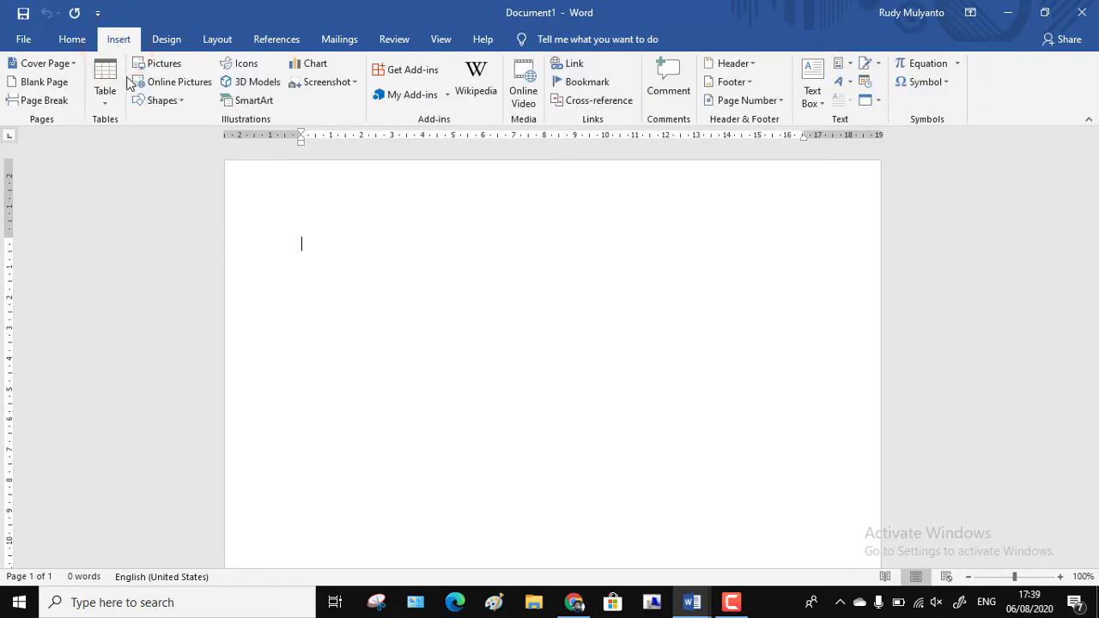
{"action": "left_click", "coordinate": [117, 40]}
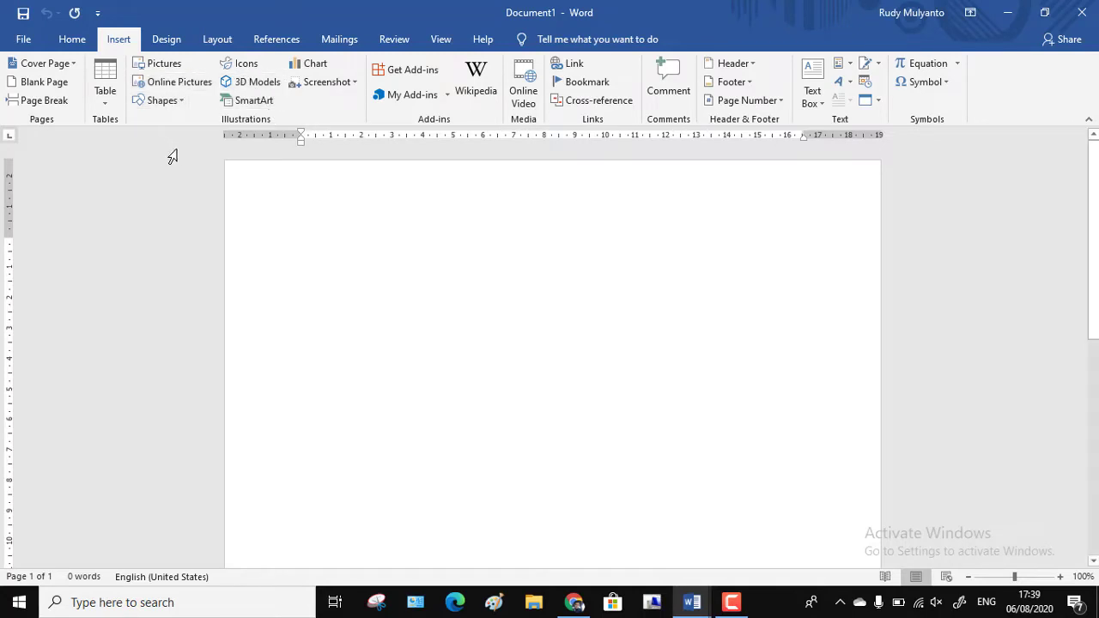
{"action": "left_click", "coordinate": [171, 102]}
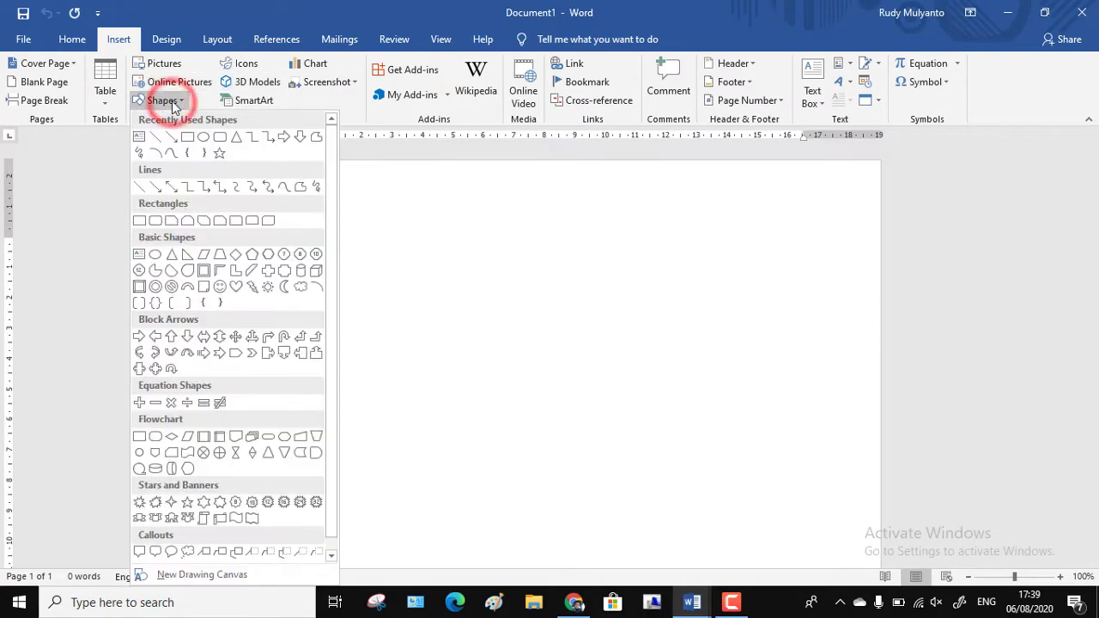
{"action": "left_click", "coordinate": [139, 137]}
{"action": "left_click_drag", "start_coordinate": [354, 215], "coordinate": [570, 362]}
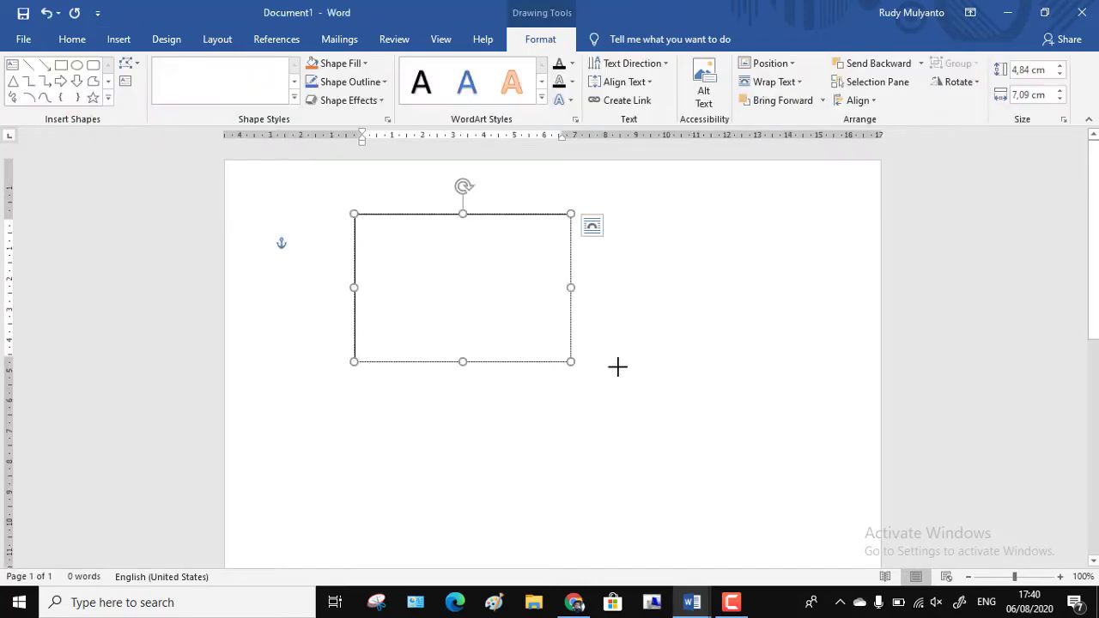
{"action": "left_click", "coordinate": [619, 367]}
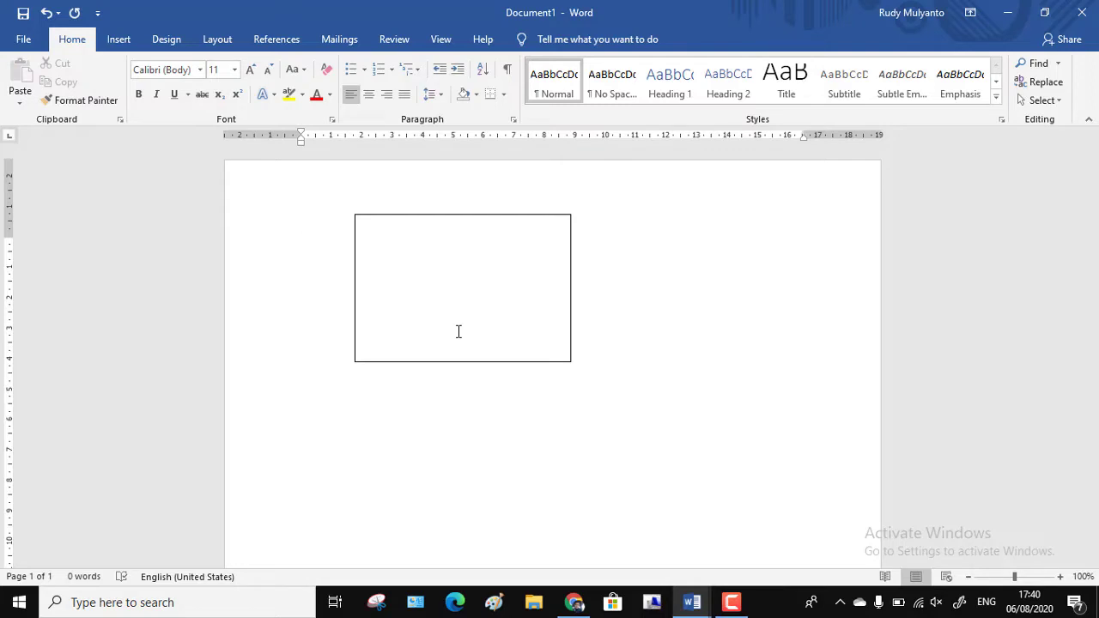
Step: Delete the text box from the blank document
{"action": "left_click", "coordinate": [571, 294]}
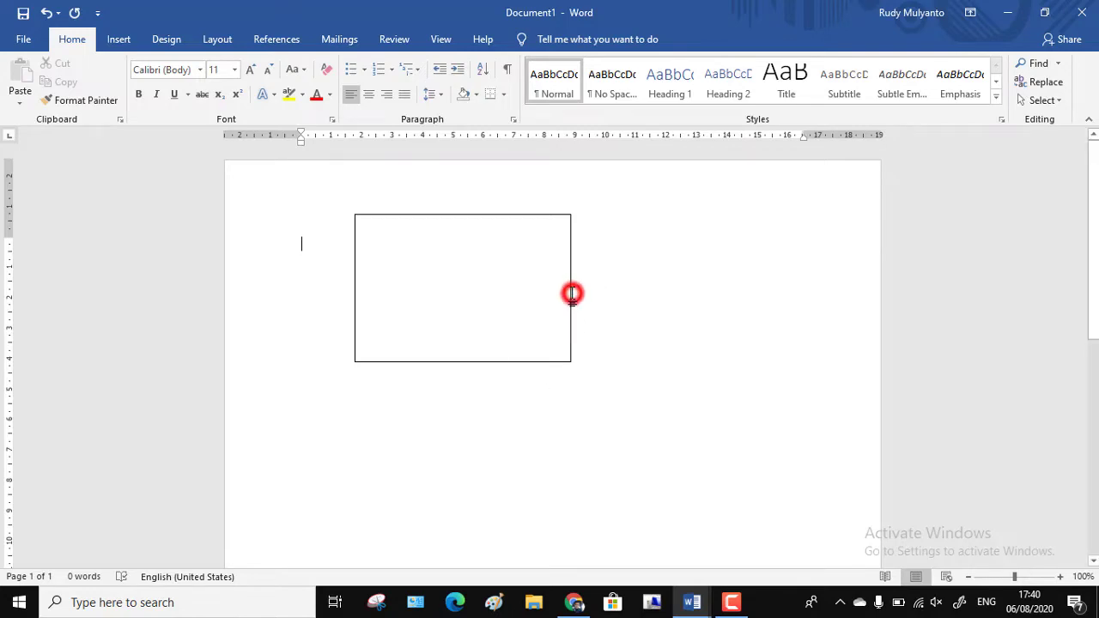
{"action": "left_click", "coordinate": [570, 300]}
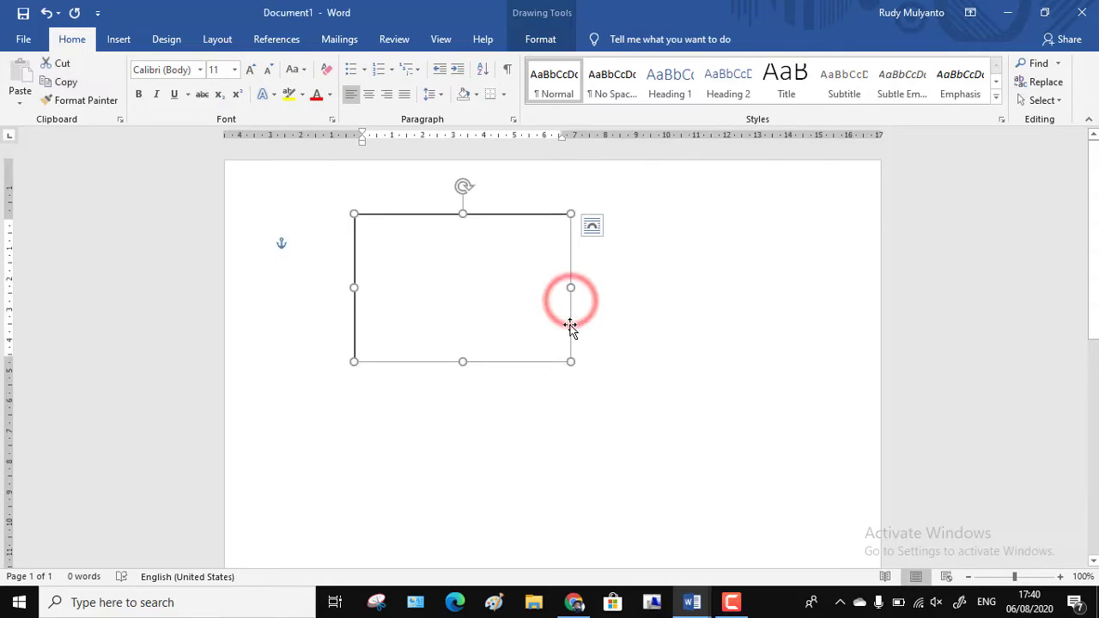
{"action": "key", "text": "Delete"}
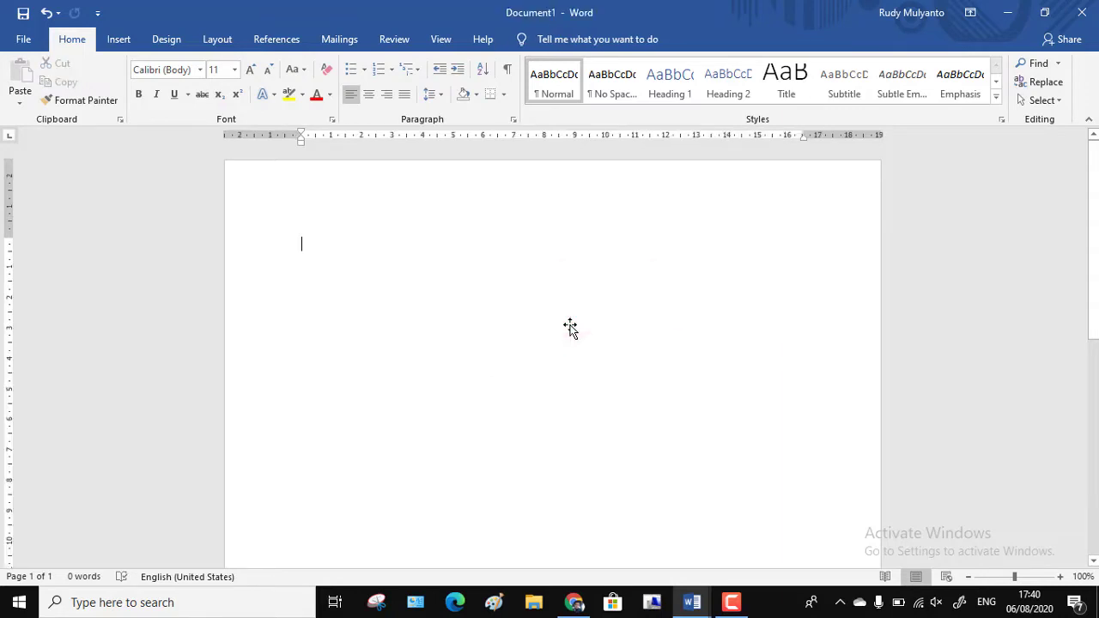
Step: Switch to the open document LUTUNG KASARUNG.docx and bring its opening story paragraphs into view
{"action": "left_click", "coordinate": [691, 606]}
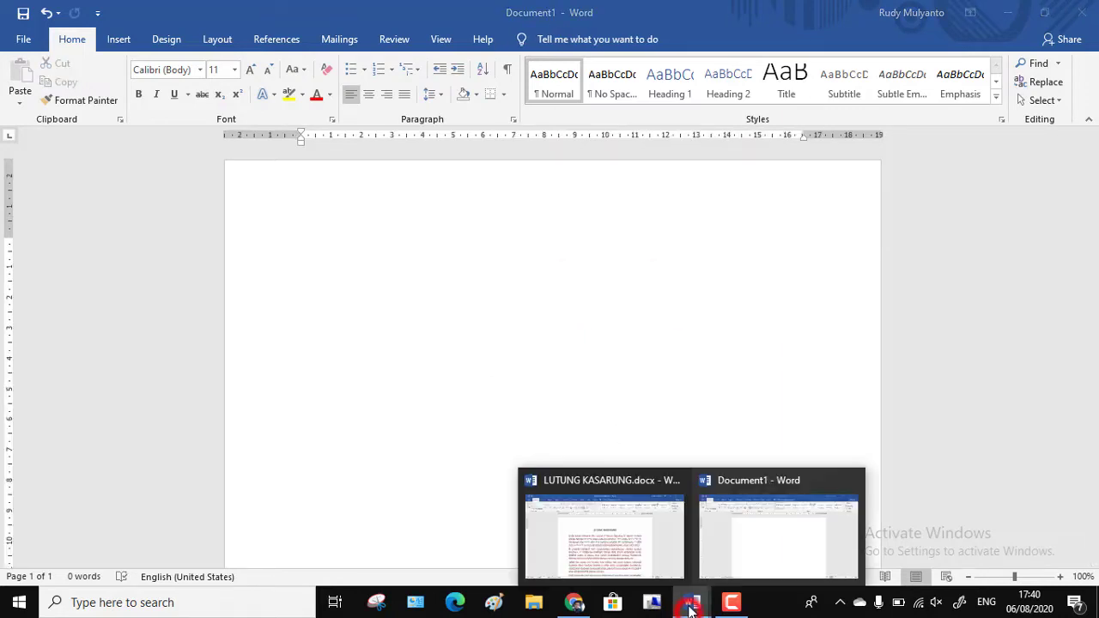
{"action": "left_click", "coordinate": [636, 543]}
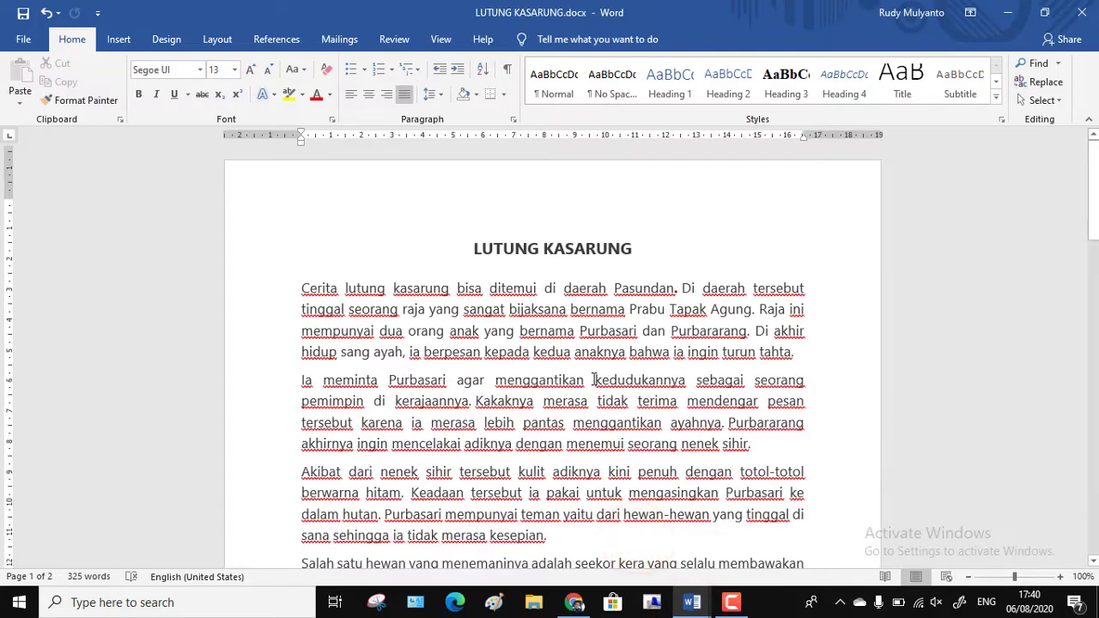
{"action": "scroll", "coordinate": [593, 379], "scroll_direction": "down", "scroll_amount": 2}
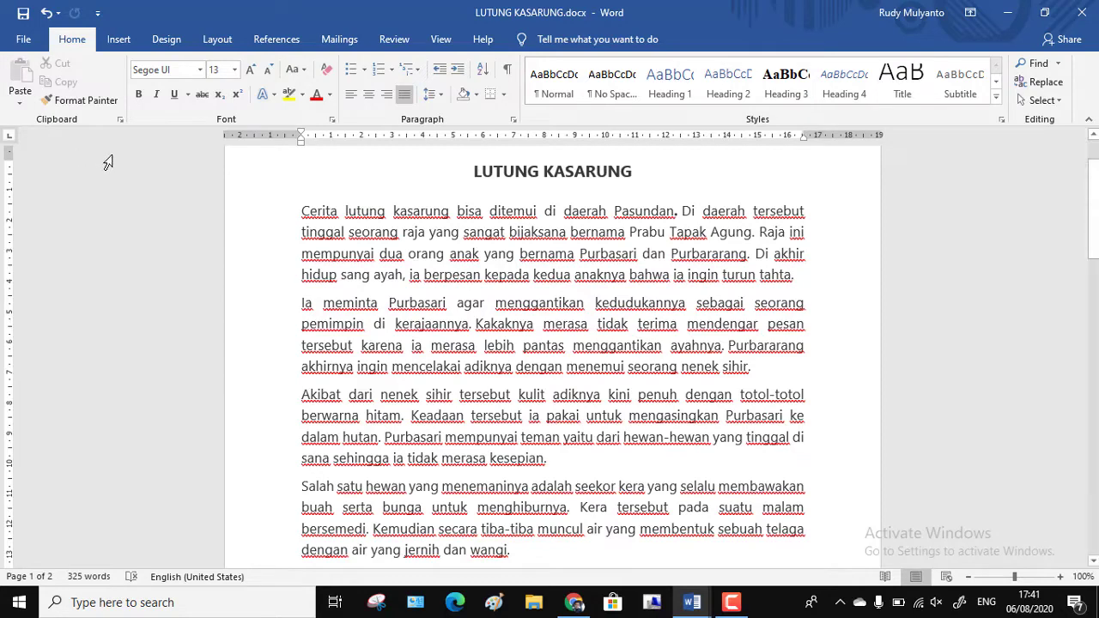
{"action": "left_click_drag", "start_coordinate": [400, 254], "coordinate": [655, 505]}
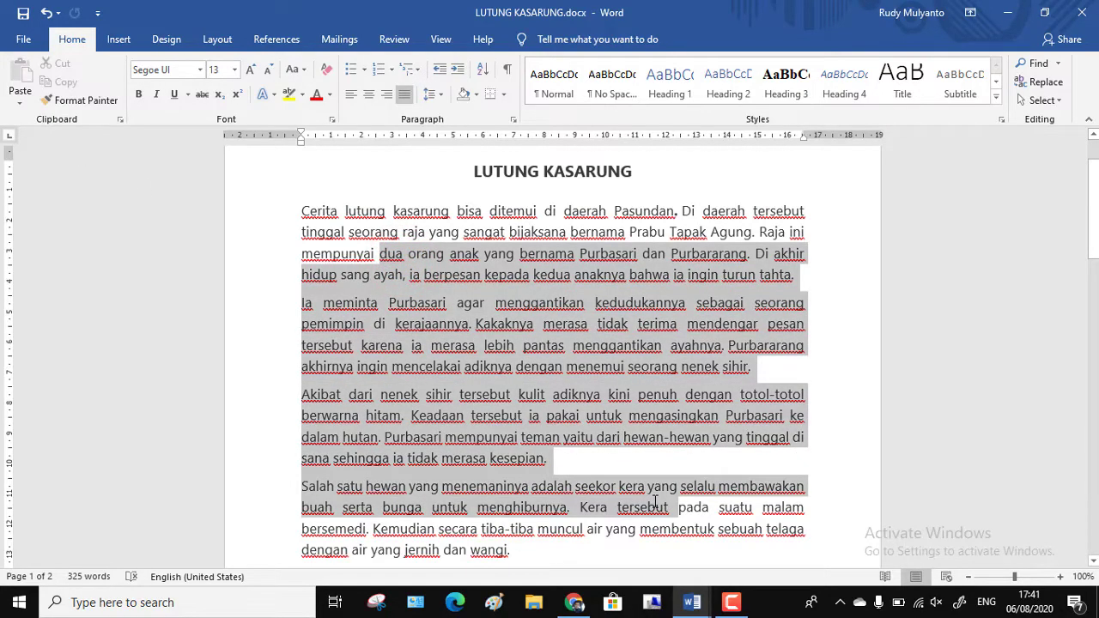
{"action": "left_click", "coordinate": [836, 369]}
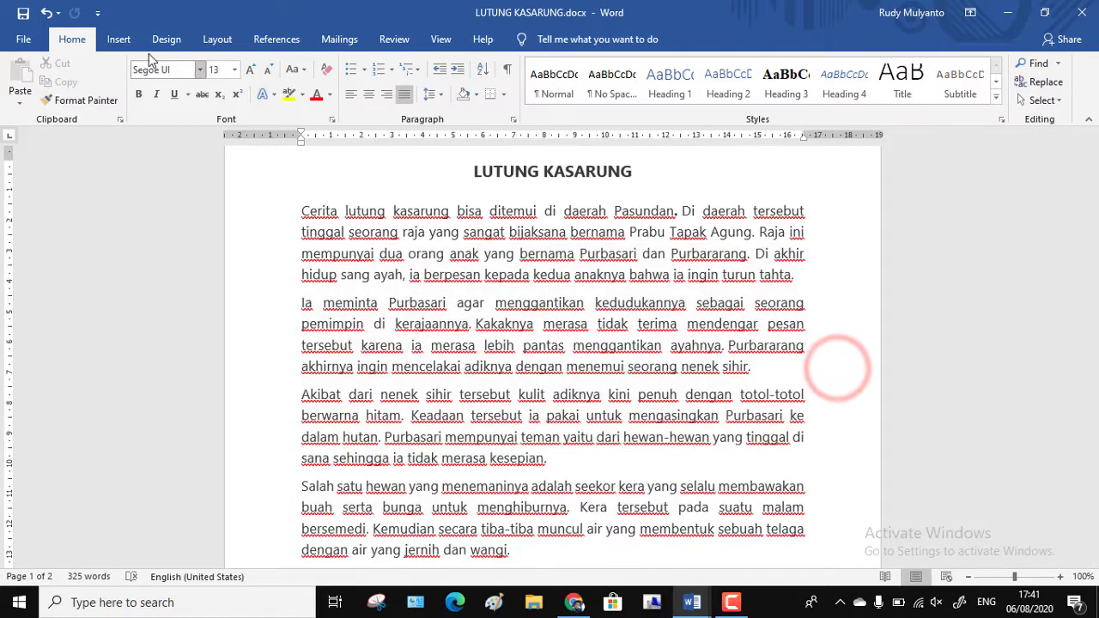
Step: Draw a text box about 6.3 cm high and 7.5 cm wide over the story text, starting at the second paragraph
{"action": "left_click", "coordinate": [116, 39]}
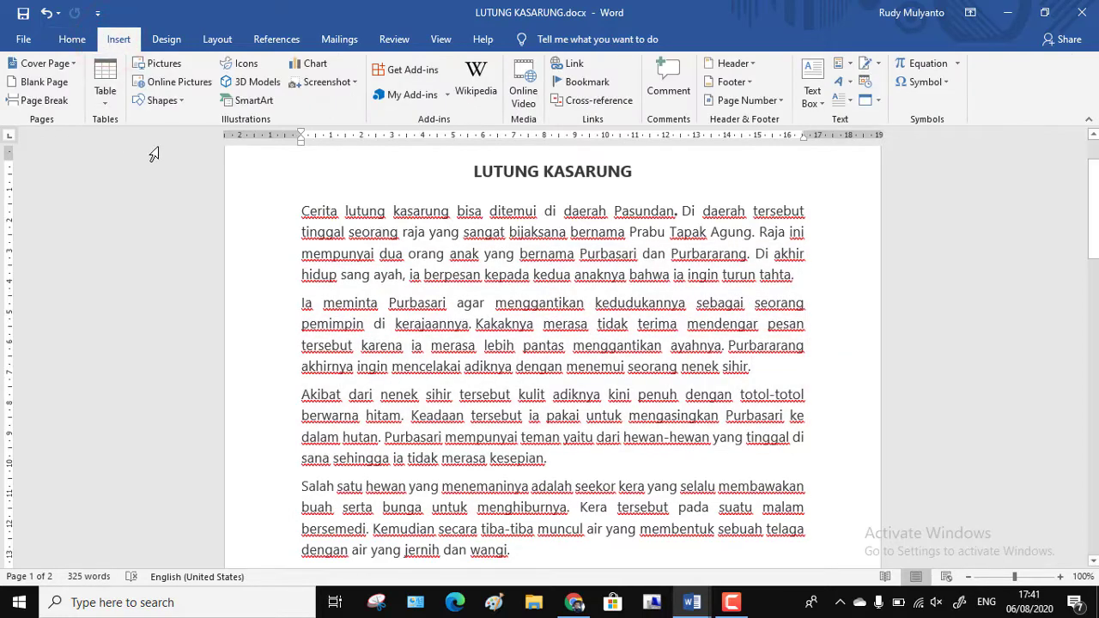
{"action": "left_click", "coordinate": [162, 100]}
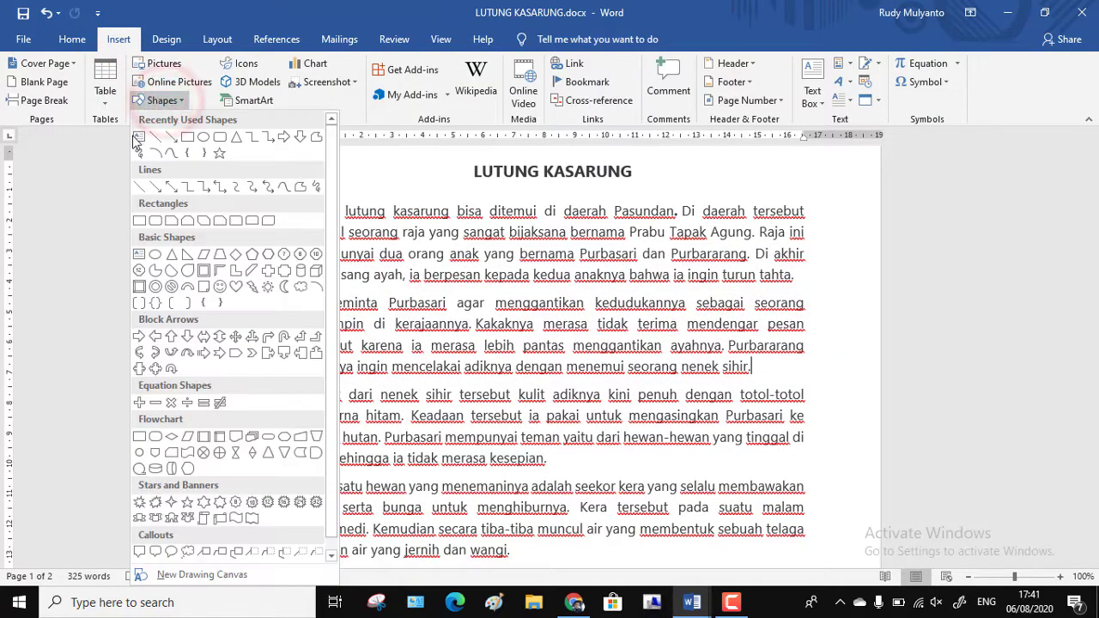
{"action": "left_click", "coordinate": [138, 139]}
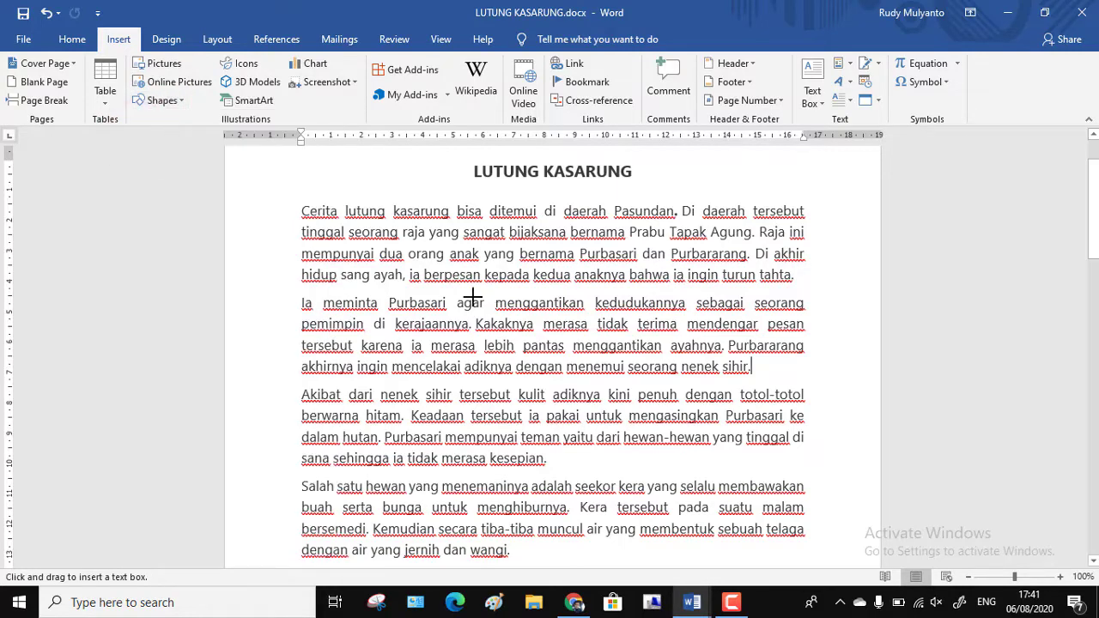
{"action": "mouse_move", "coordinate": [472, 294]}
{"action": "left_mouse_down"}
{"action": "mouse_move", "coordinate": [523, 421]}
{"action": "mouse_move", "coordinate": [662, 437]}
{"action": "mouse_move", "coordinate": [702, 486]}
{"action": "left_mouse_up"}
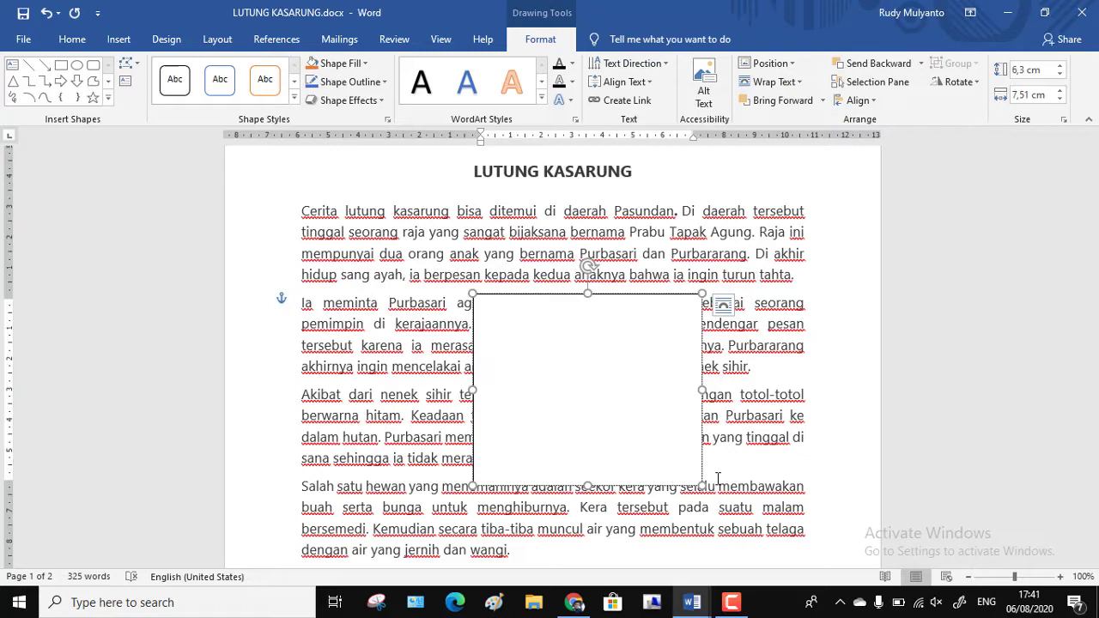
{"action": "left_click", "coordinate": [840, 388]}
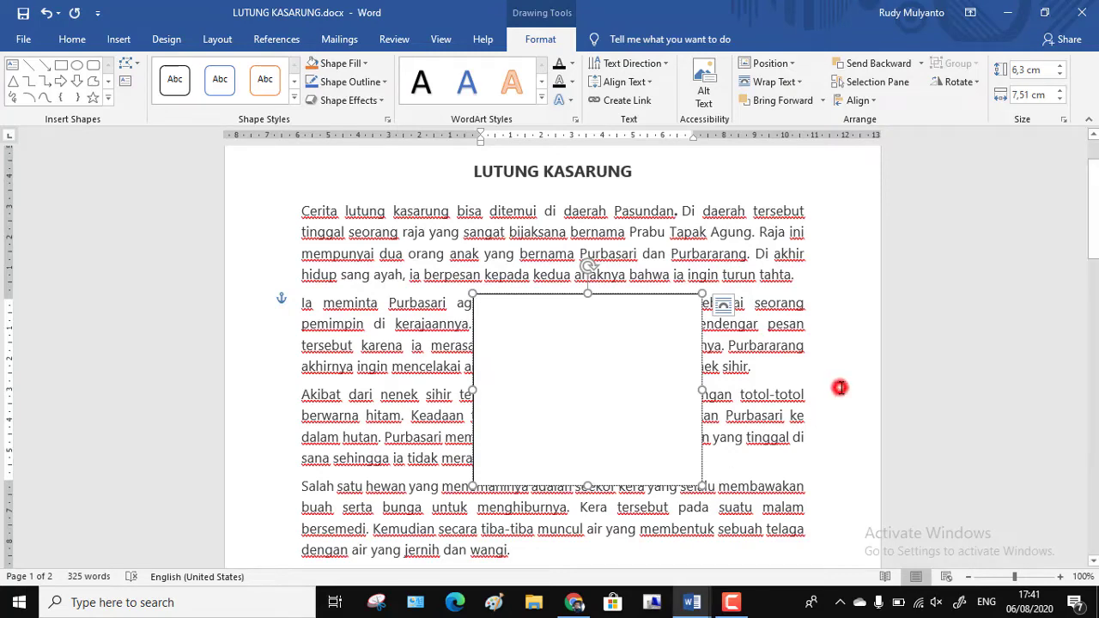
Step: Set the text box's wrapping to Tight and shrink it to about 5 cm high and 6.2 cm wide
{"action": "left_click", "coordinate": [663, 297]}
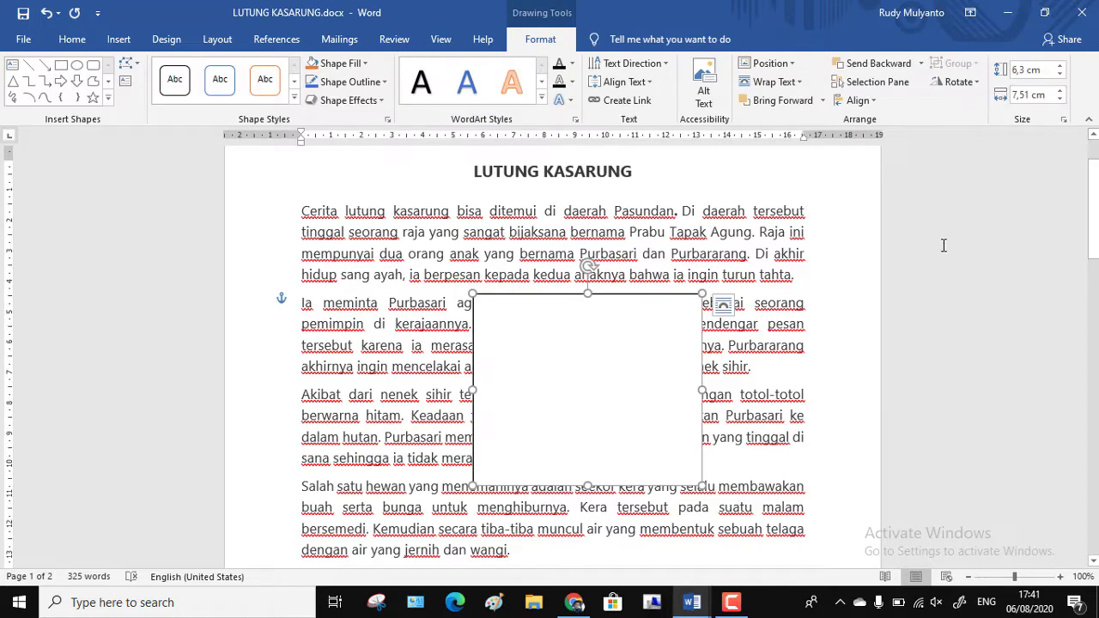
{"action": "left_click", "coordinate": [799, 84]}
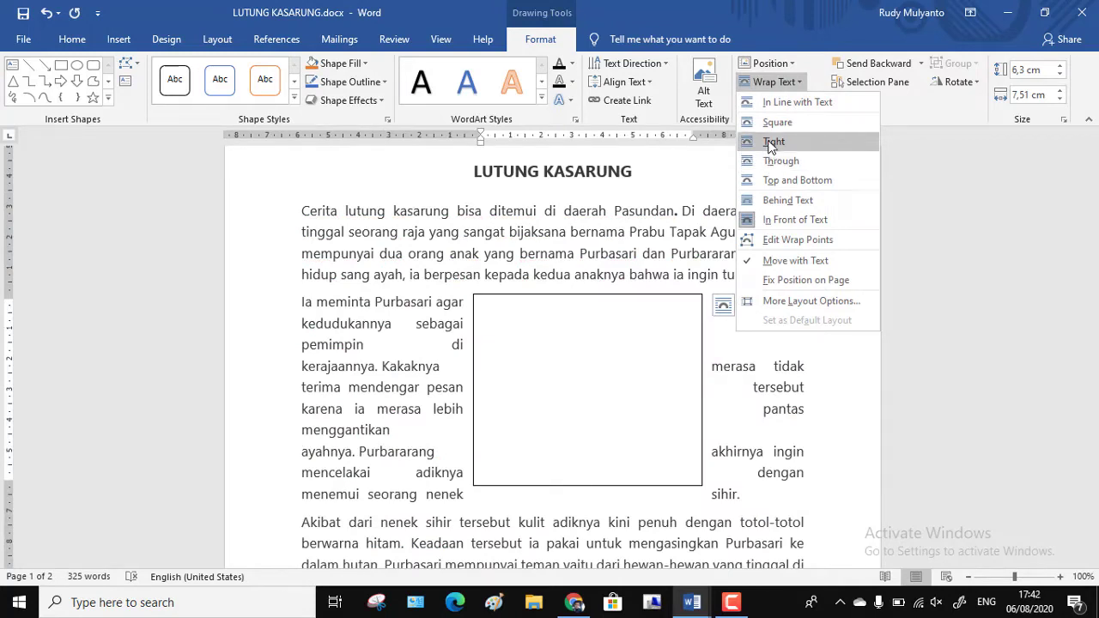
{"action": "left_click", "coordinate": [771, 142]}
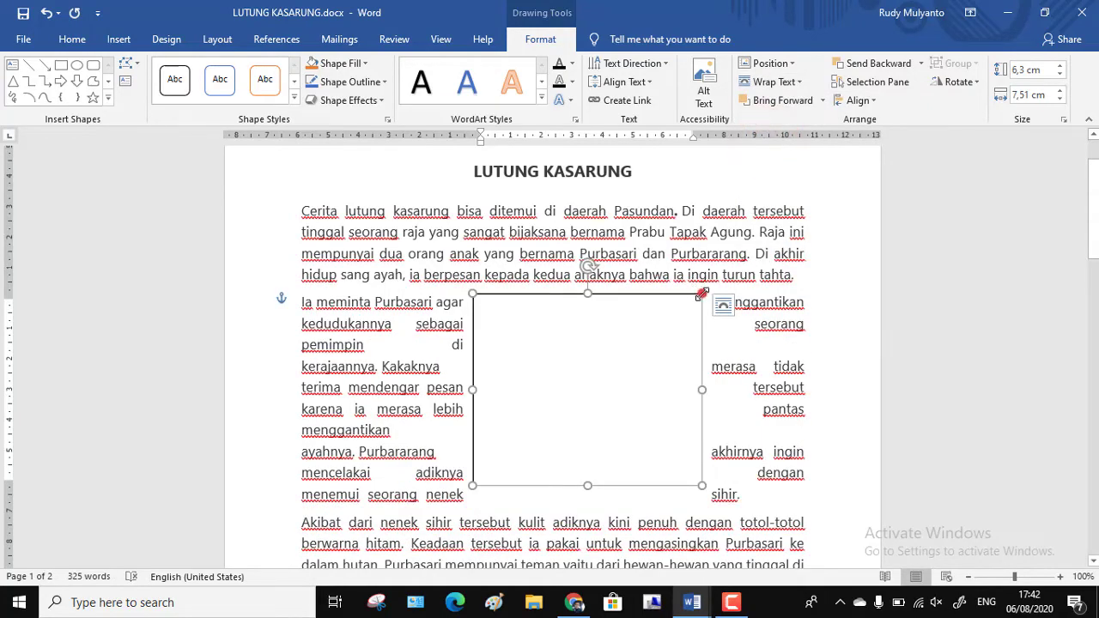
{"action": "left_click_drag", "start_coordinate": [701, 294], "coordinate": [585, 332]}
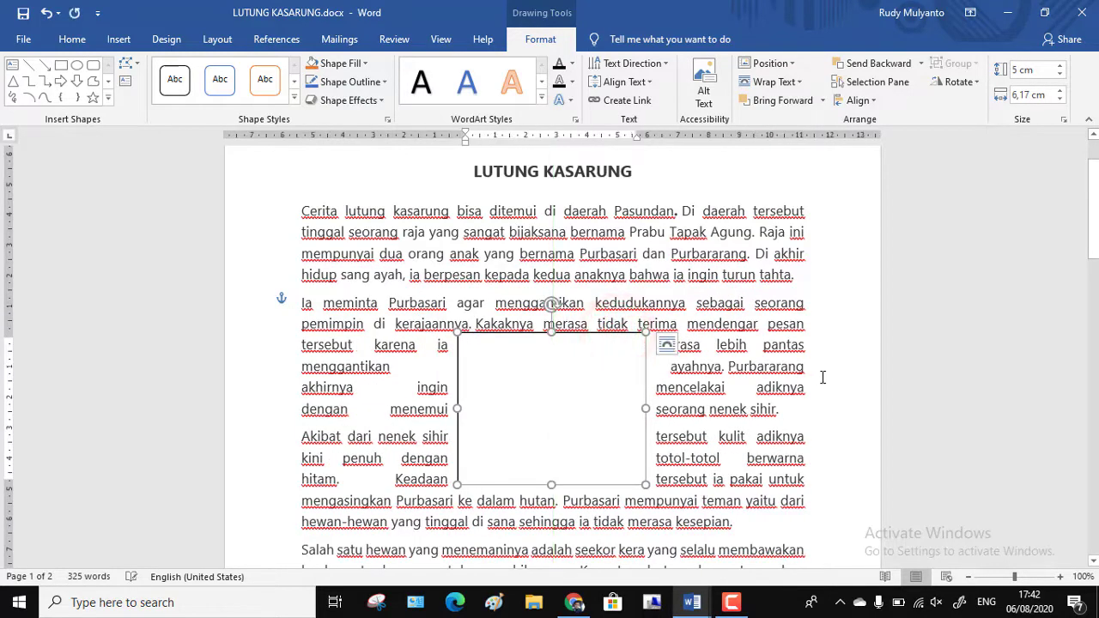
{"action": "left_click", "coordinate": [824, 378]}
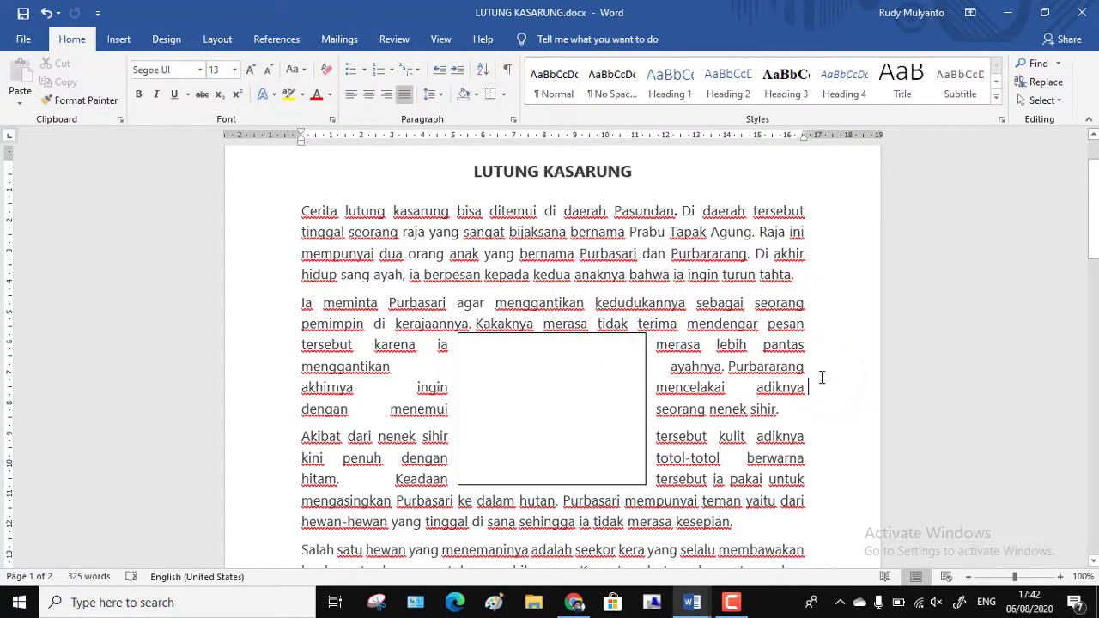
Step: Copy the passage from "Lalu Purbasari diminta mandi" through "cantik seperti semula" in the fifth paragraph
{"action": "left_click", "coordinate": [517, 367]}
{"action": "scroll", "coordinate": [552, 363], "scroll_direction": "down", "scroll_amount": 3}
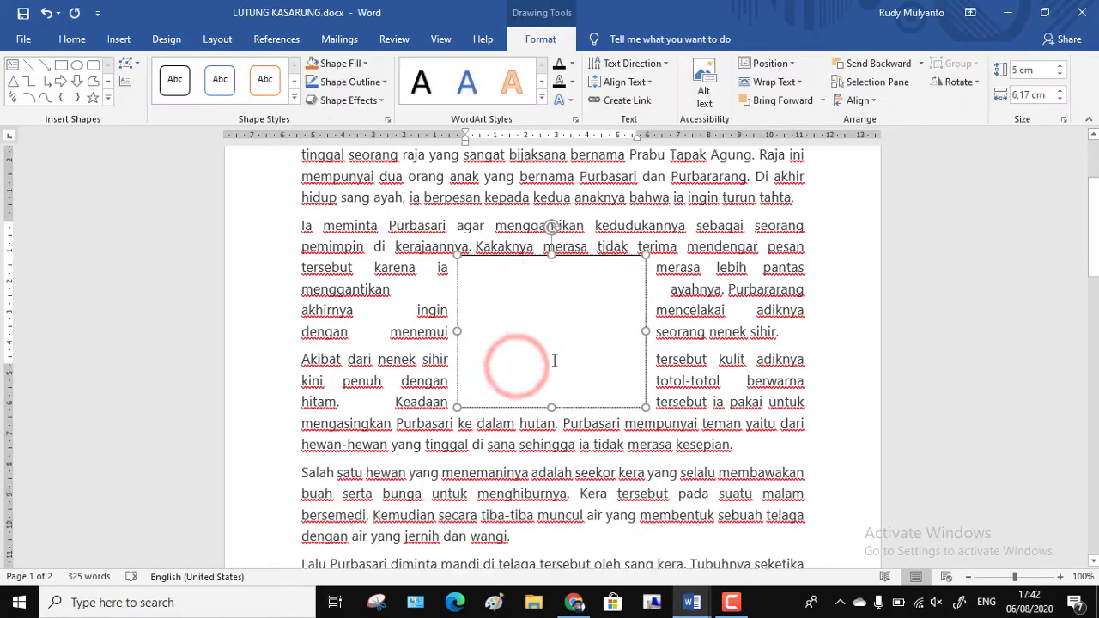
{"action": "scroll", "coordinate": [555, 359], "scroll_direction": "down", "scroll_amount": 2}
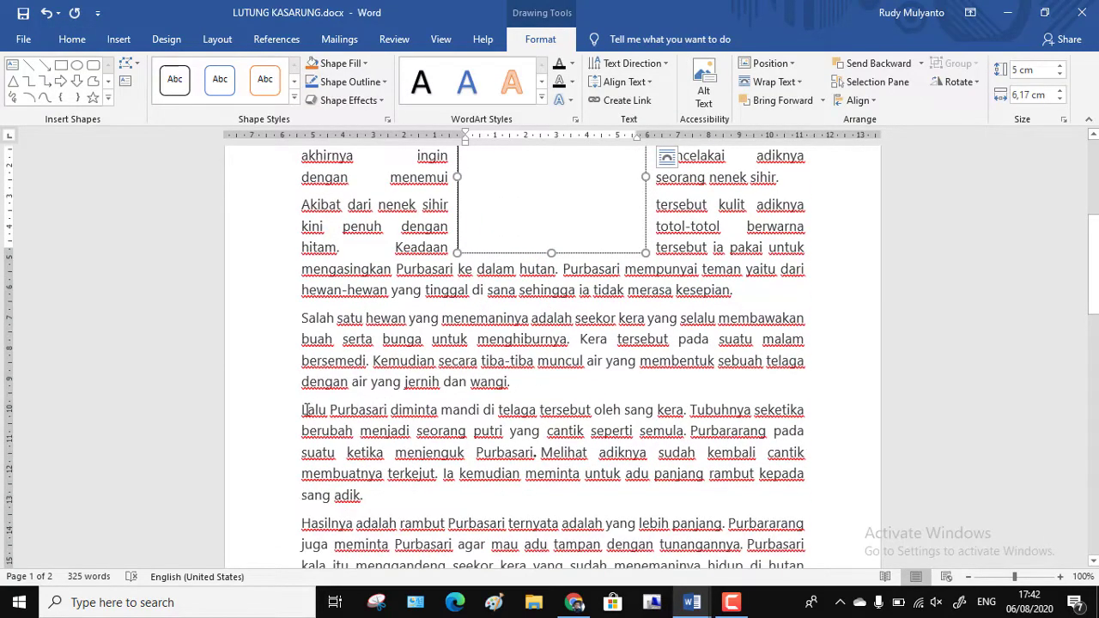
{"action": "left_click_drag", "start_coordinate": [298, 412], "coordinate": [468, 435]}
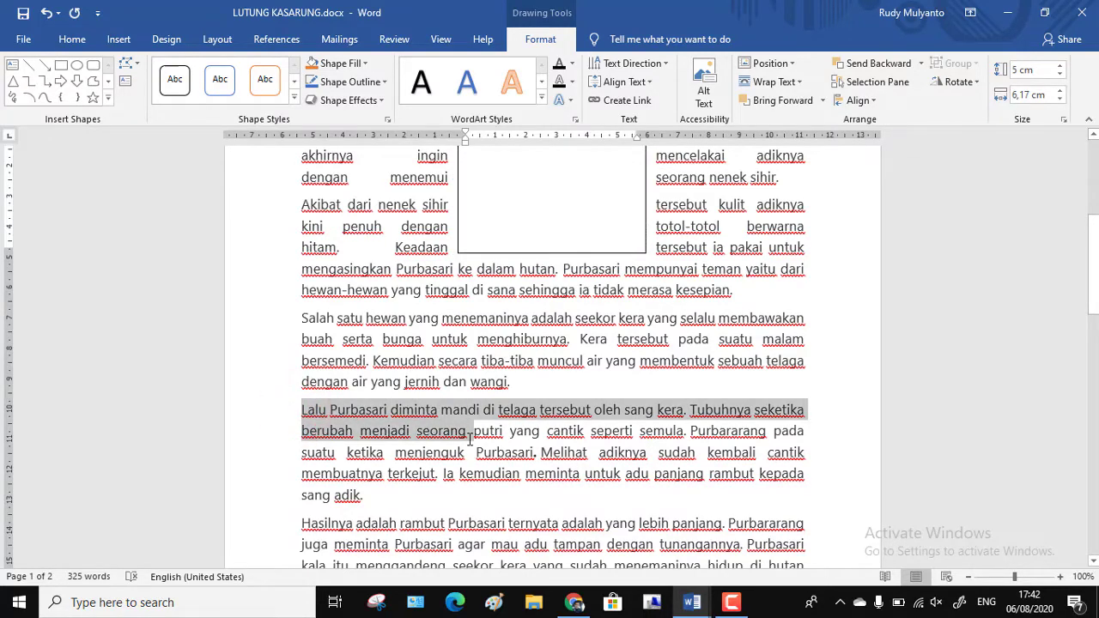
{"action": "left_click_drag", "start_coordinate": [473, 439], "coordinate": [684, 438]}
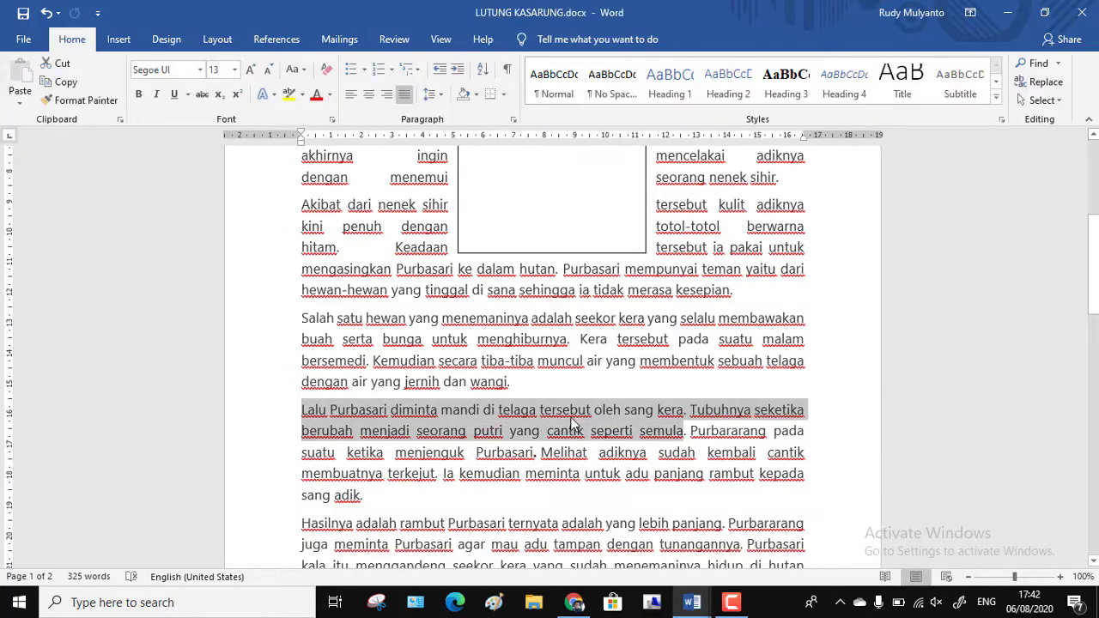
{"action": "right_click", "coordinate": [565, 415]}
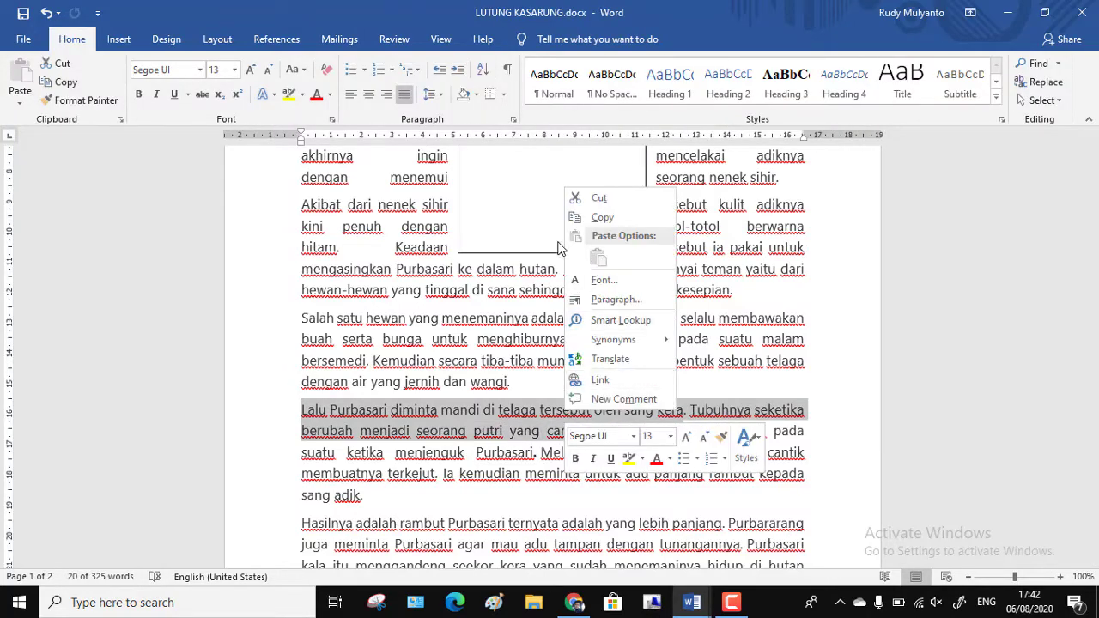
{"action": "left_click", "coordinate": [61, 87]}
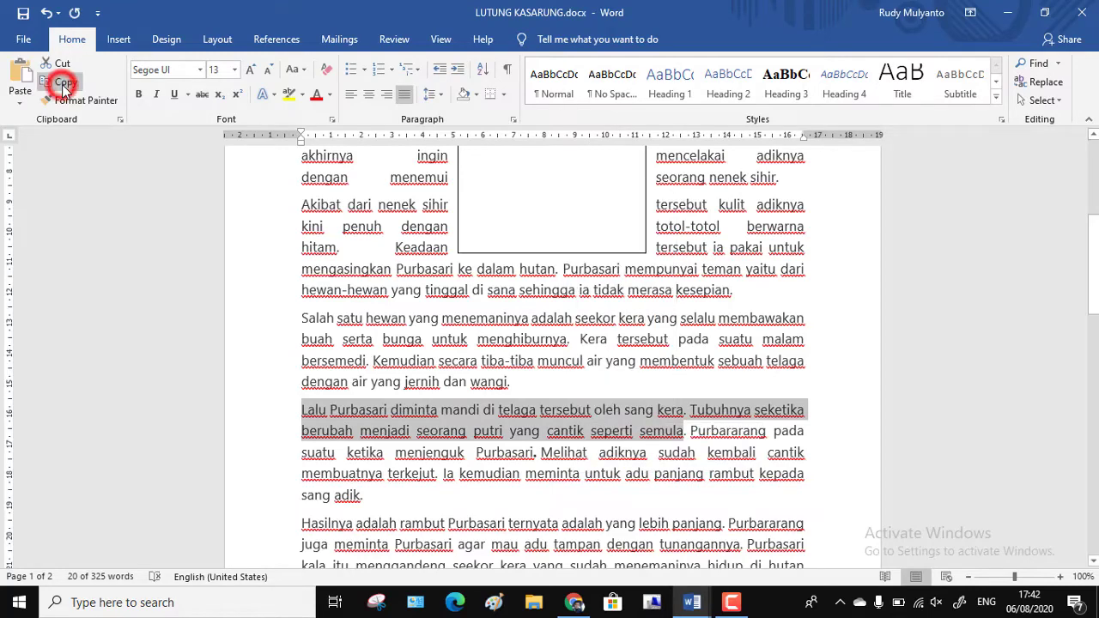
Step: Paste the copied passage into the text box and center it
{"action": "scroll", "coordinate": [481, 215], "scroll_direction": "up", "scroll_amount": 1}
{"action": "left_click", "coordinate": [493, 232]}
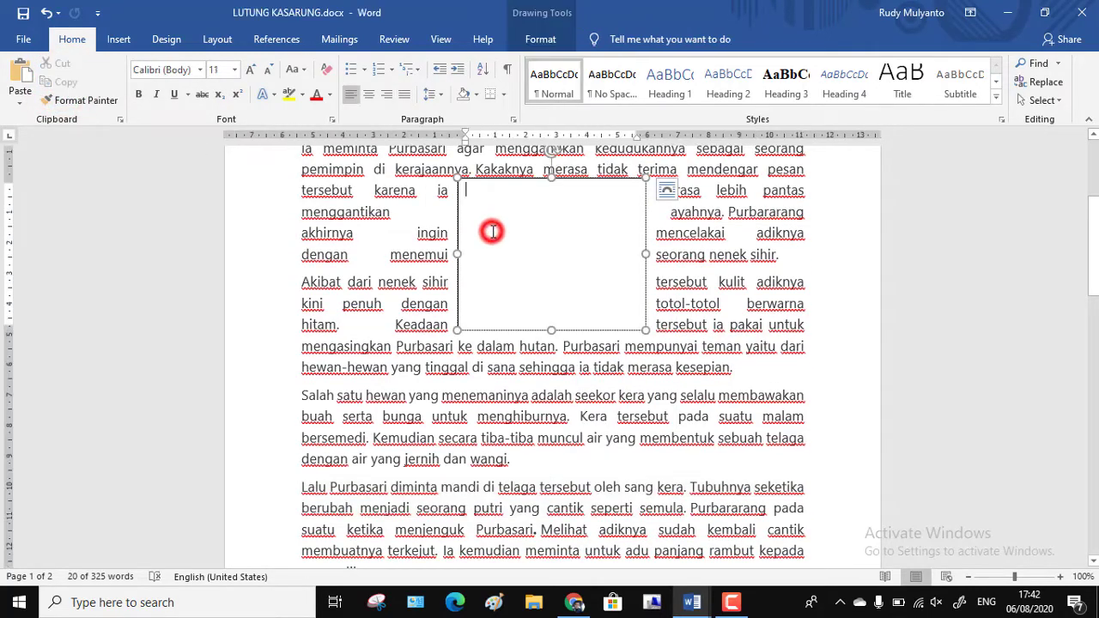
{"action": "left_click", "coordinate": [23, 71]}
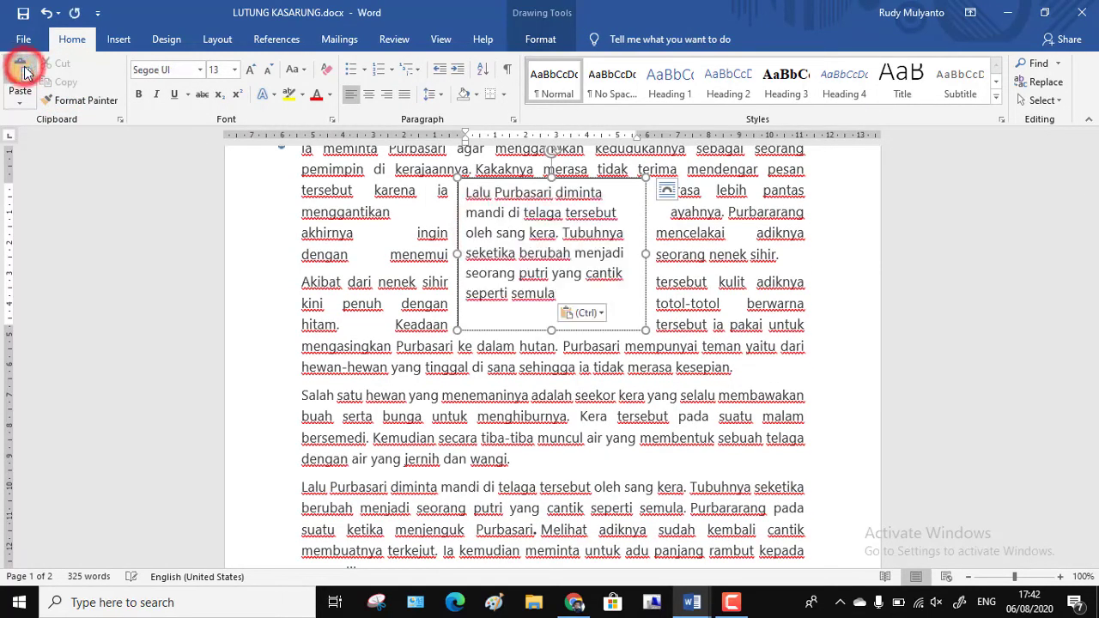
{"action": "left_click", "coordinate": [369, 98]}
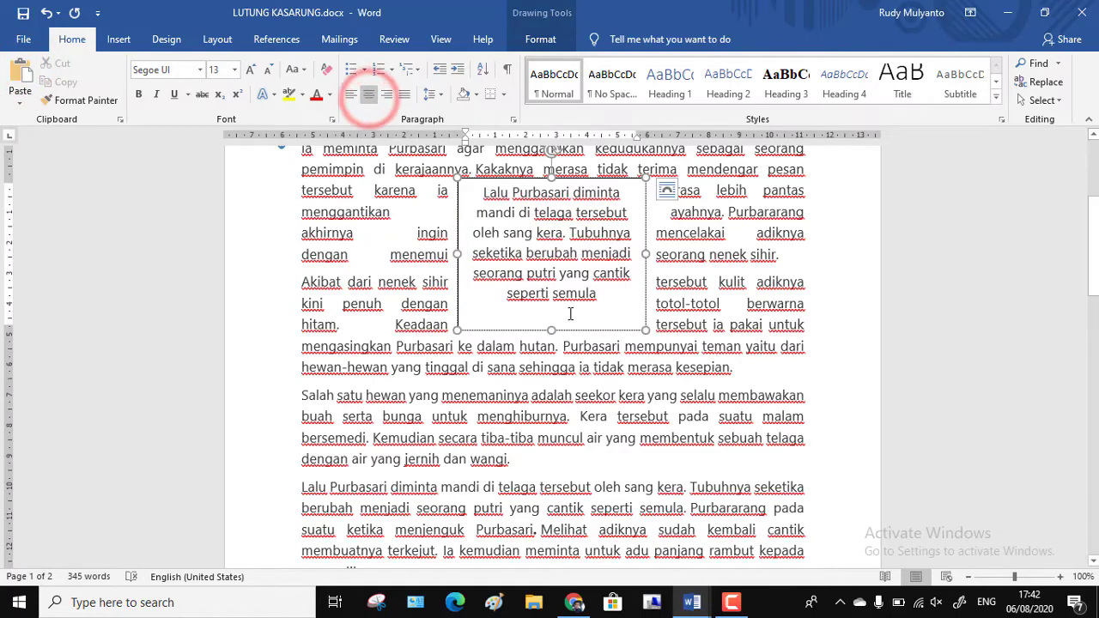
Step: Shorten the text box to about 4.6 cm high and make all of its quote text bold
{"action": "left_click_drag", "start_coordinate": [548, 328], "coordinate": [468, 201]}
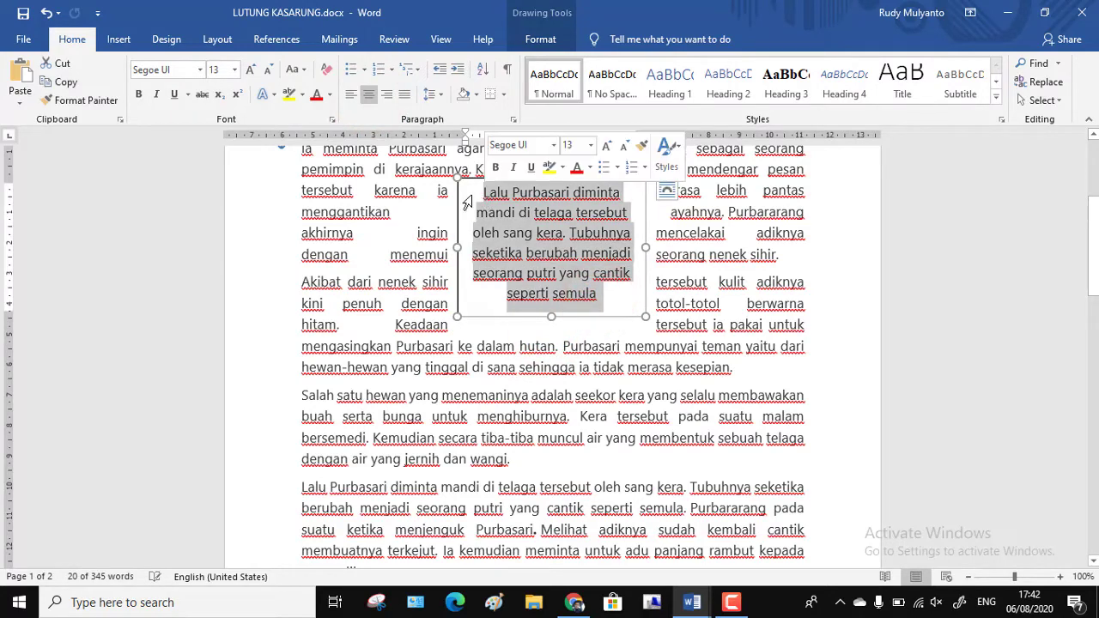
{"action": "left_click", "coordinate": [138, 93]}
{"action": "left_click", "coordinate": [703, 303]}
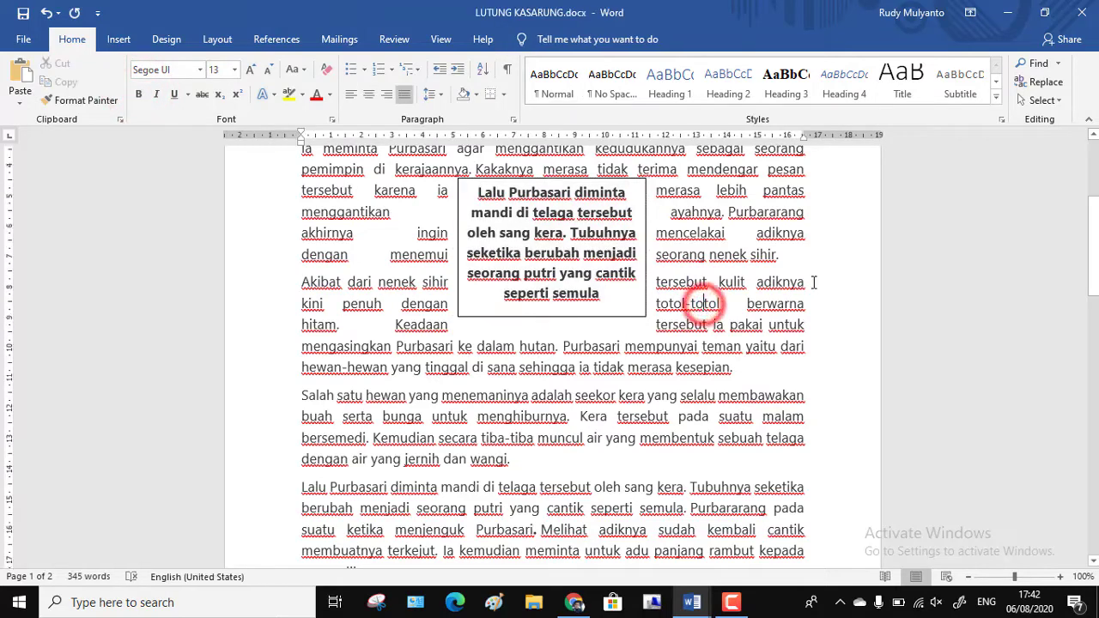
{"action": "scroll", "coordinate": [699, 327], "scroll_direction": "up", "scroll_amount": 1}
{"action": "left_click_drag", "start_coordinate": [643, 341], "coordinate": [642, 394]}
{"action": "left_click", "coordinate": [803, 397]}
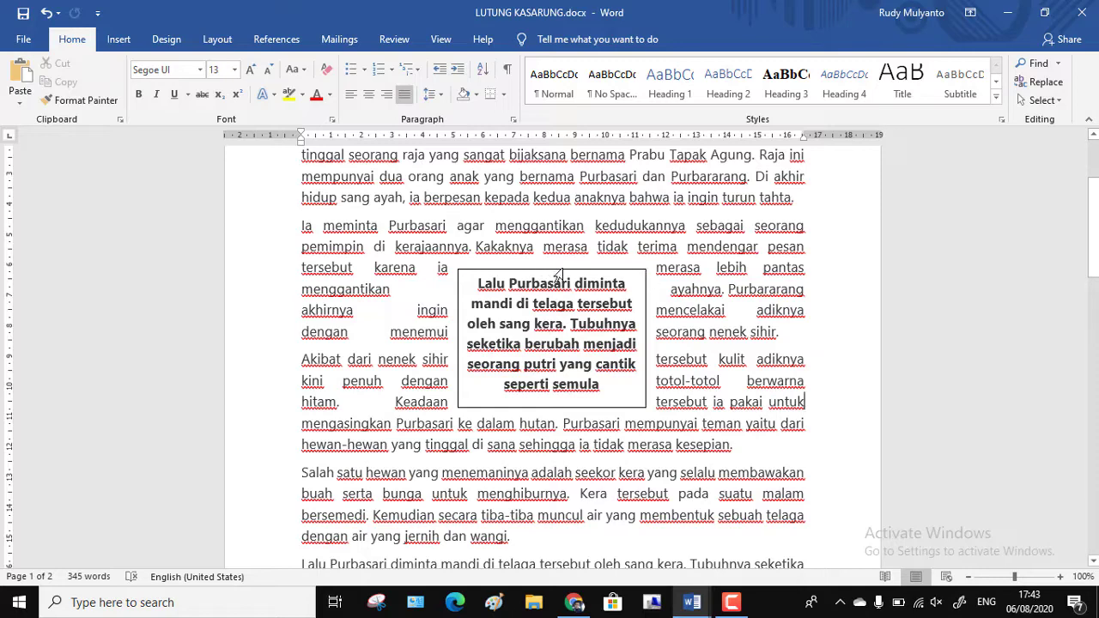
Step: Remove the outline from the pull quote's text box by setting it to No Outline
{"action": "left_click", "coordinate": [630, 270]}
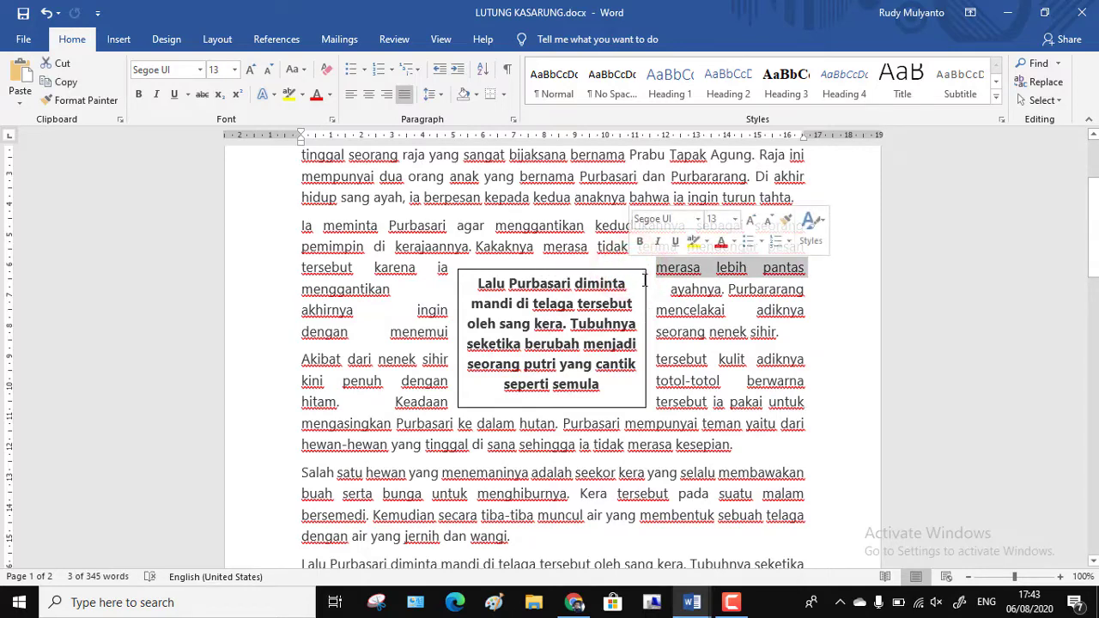
{"action": "left_click", "coordinate": [643, 302]}
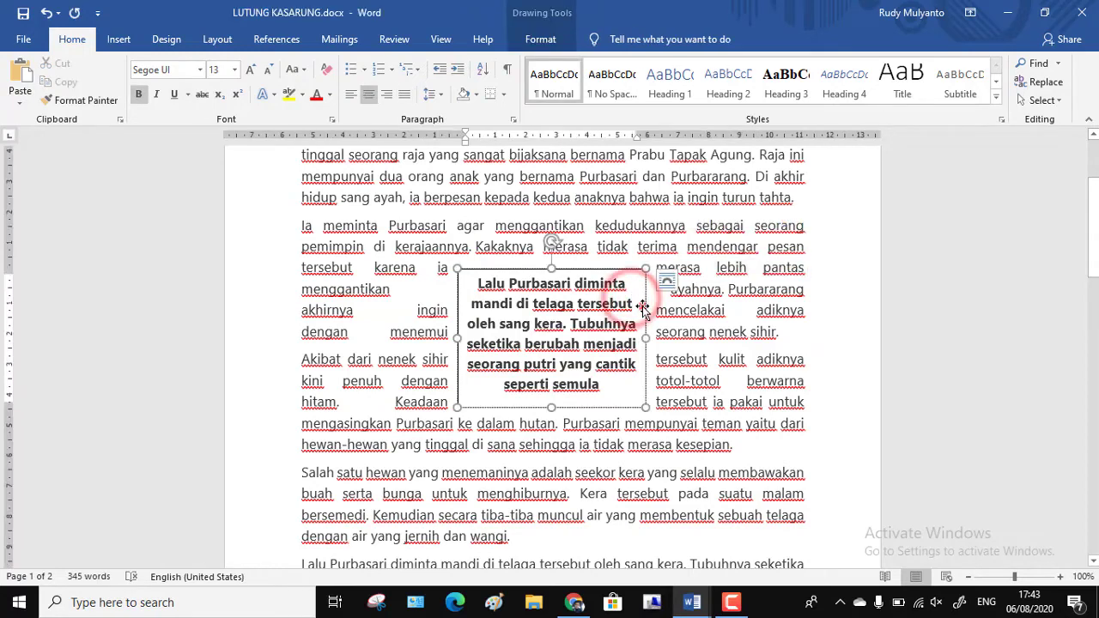
{"action": "left_click", "coordinate": [540, 41]}
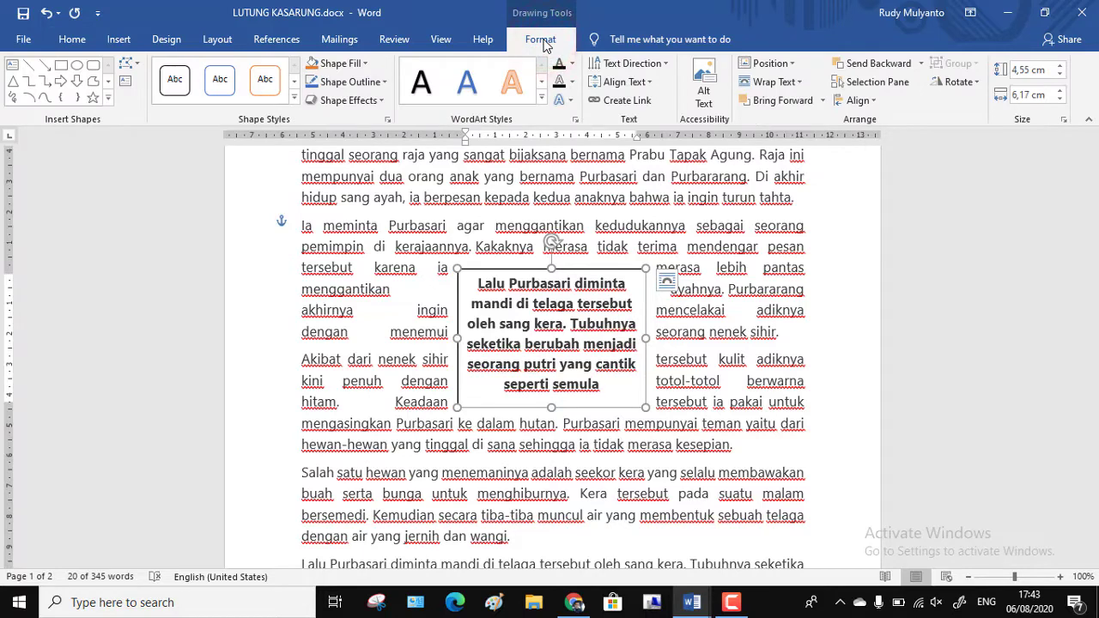
{"action": "left_click", "coordinate": [384, 82]}
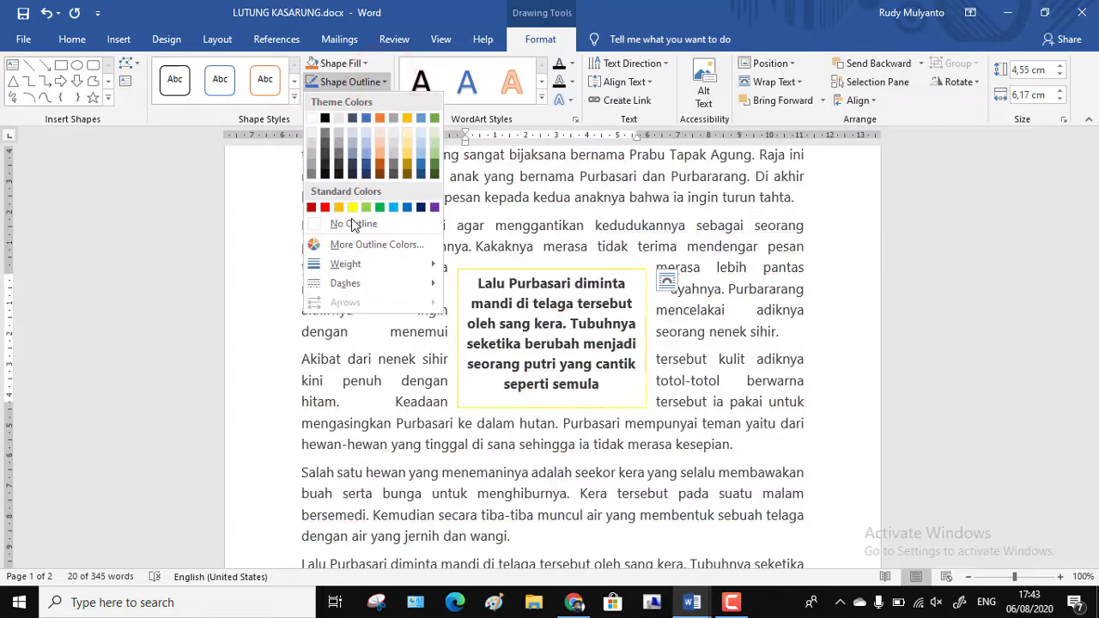
{"action": "left_click", "coordinate": [352, 224]}
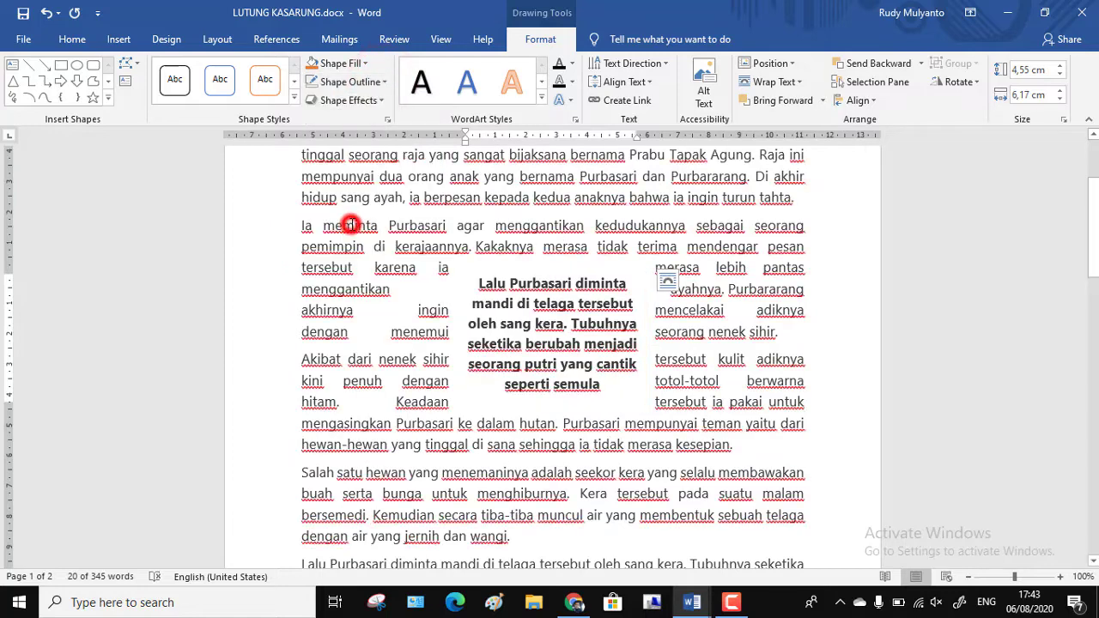
{"action": "left_click", "coordinate": [826, 357]}
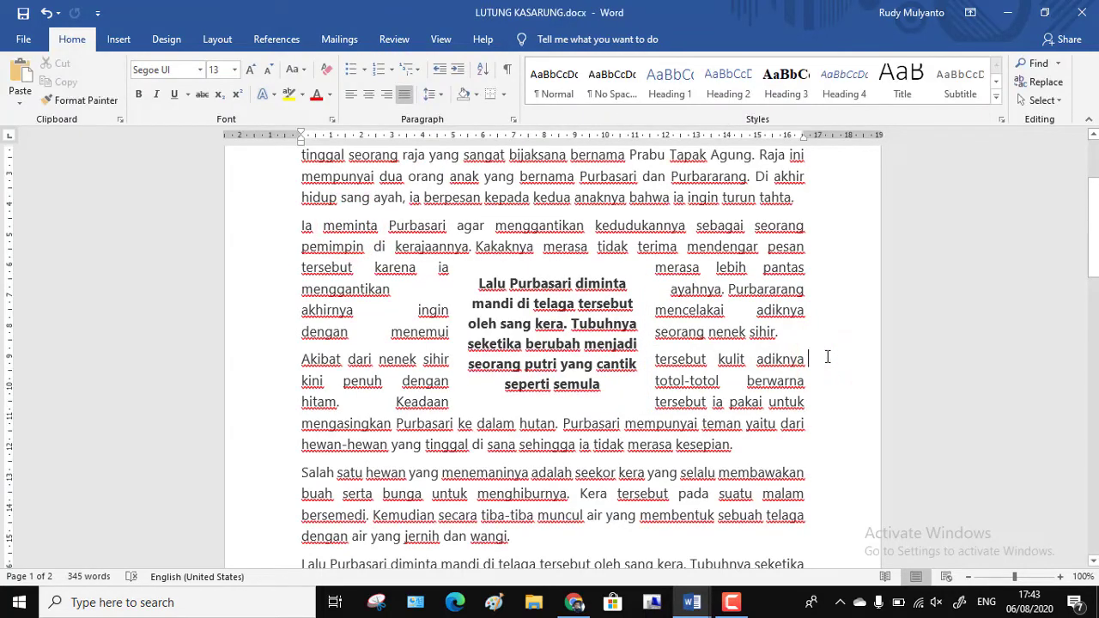